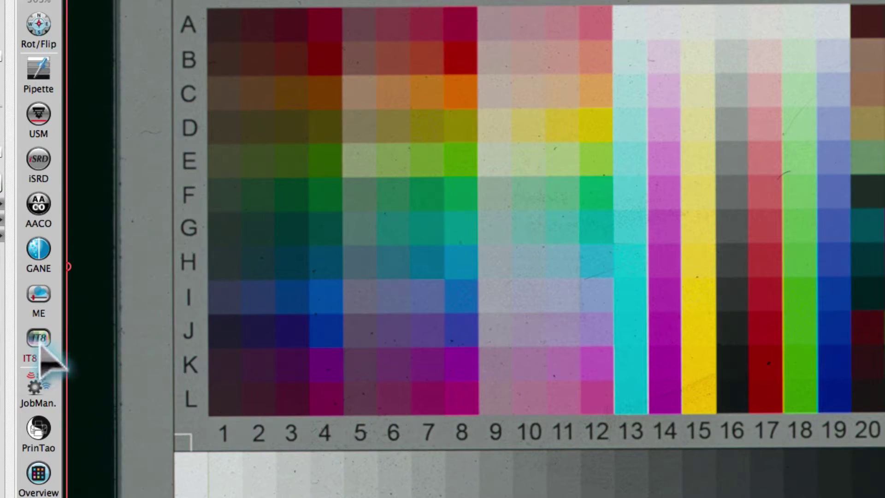
Run the Auto IT8 calibration on the target and accept the DeltaE 1.2 result.
{"action": "left_click", "coordinate": [39, 340]}
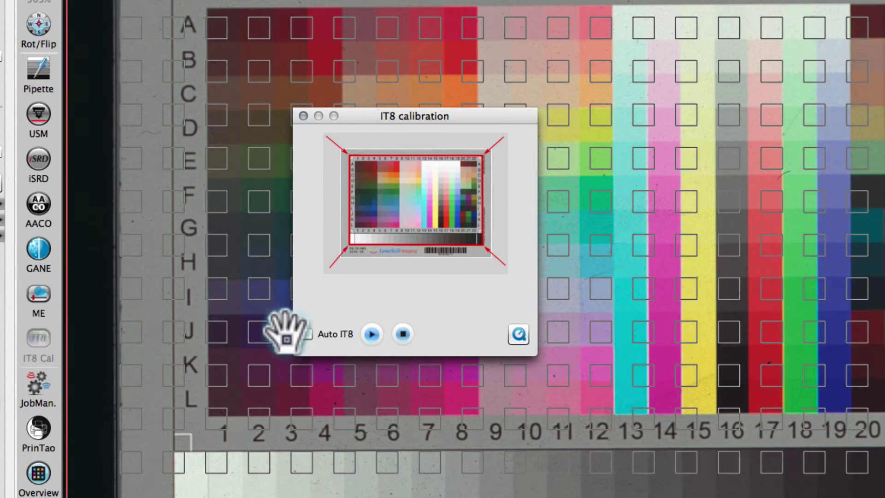
{"action": "left_click", "coordinate": [307, 334]}
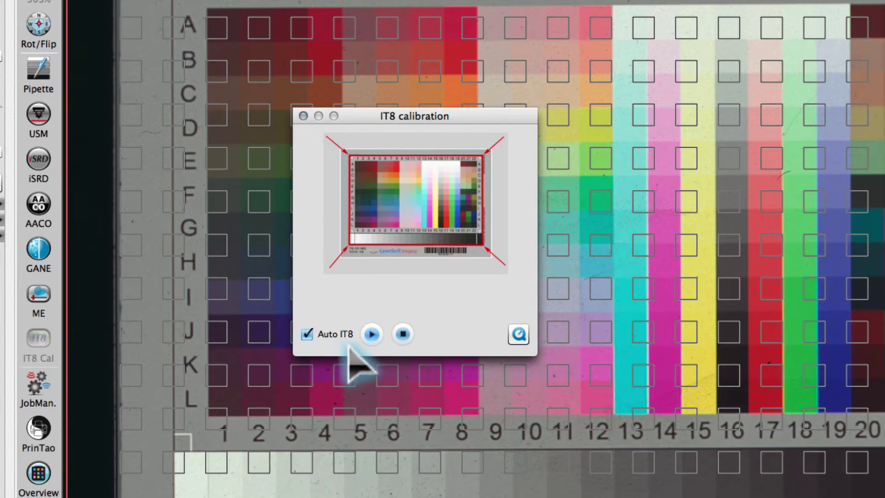
{"action": "left_click", "coordinate": [373, 334]}
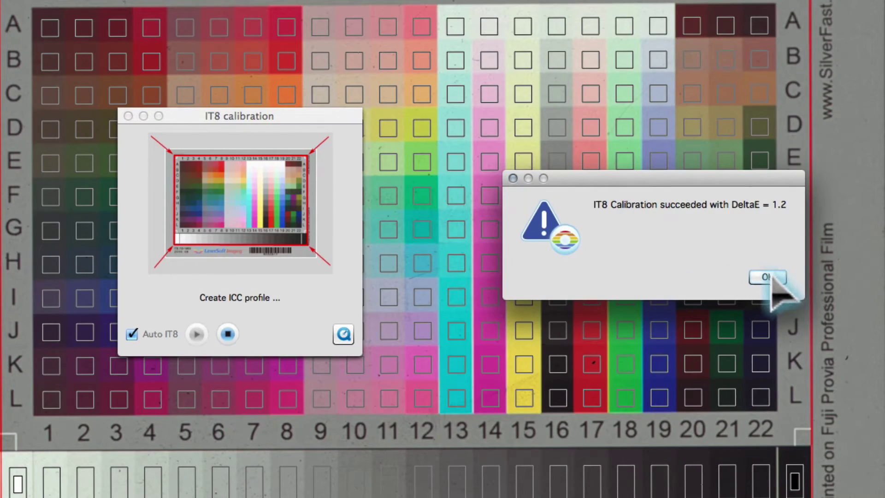
{"action": "left_click", "coordinate": [767, 277]}
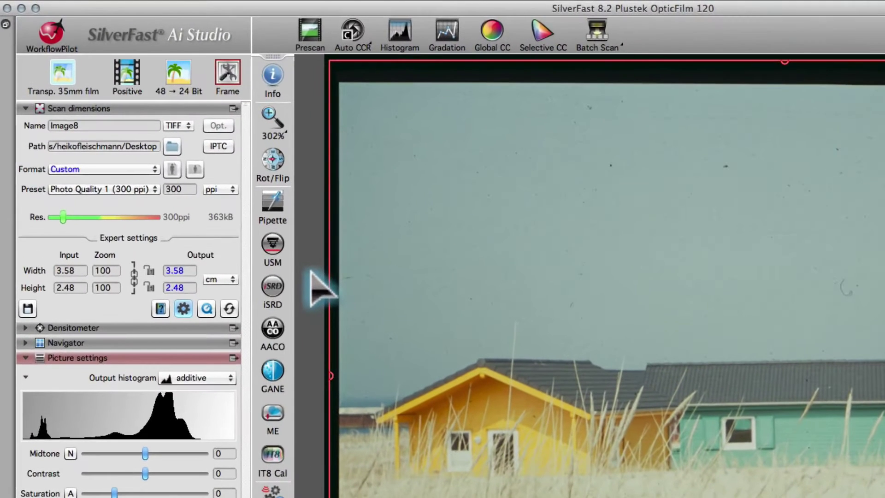
Switch the scan bit depth from 48→24 Bit to 64 Bit HDRi.
{"action": "left_click", "coordinate": [168, 89]}
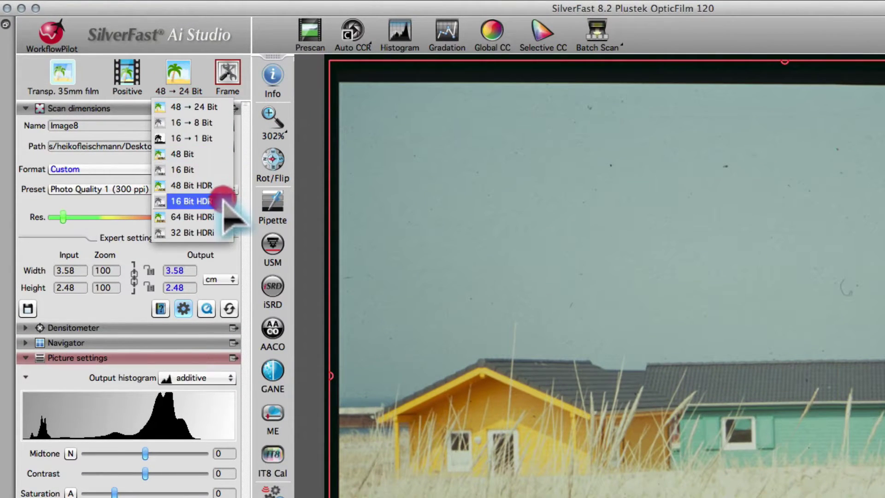
{"action": "left_click", "coordinate": [223, 220]}
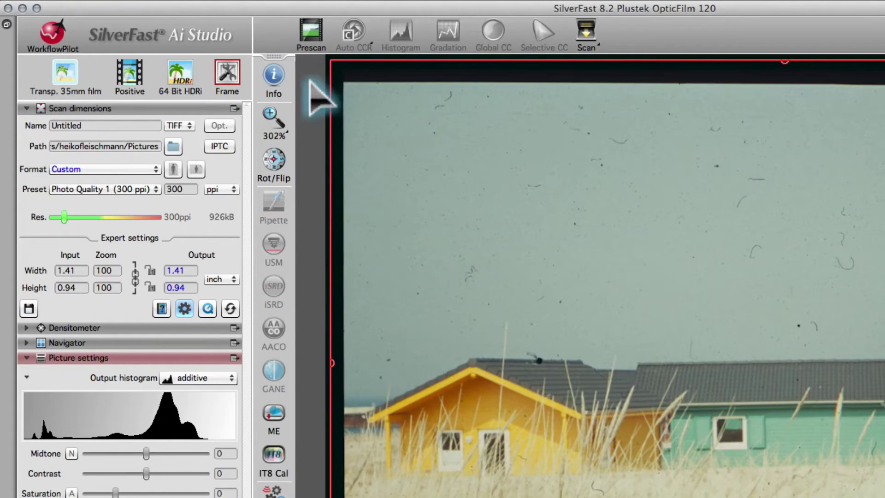
Enlarge the output Height so the scan becomes 13 × 9 cm at 1325 ppi.
{"action": "left_click", "coordinate": [195, 285]}
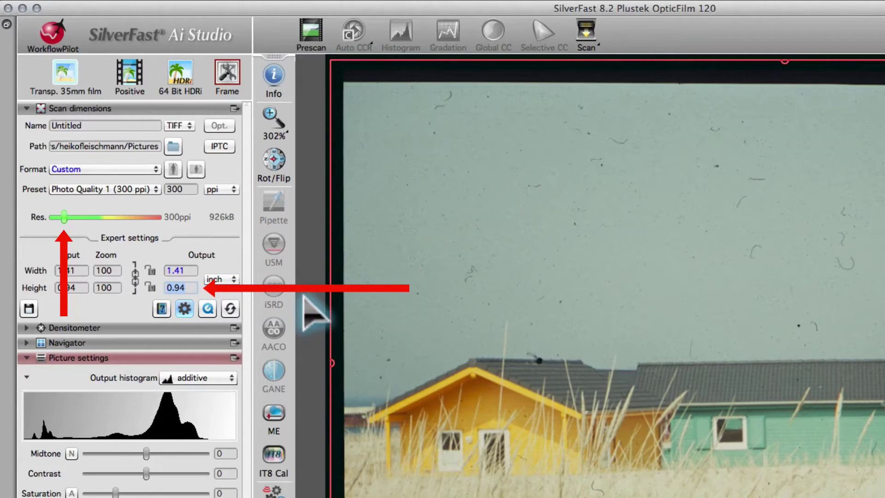
{"action": "type", "text": "4"}
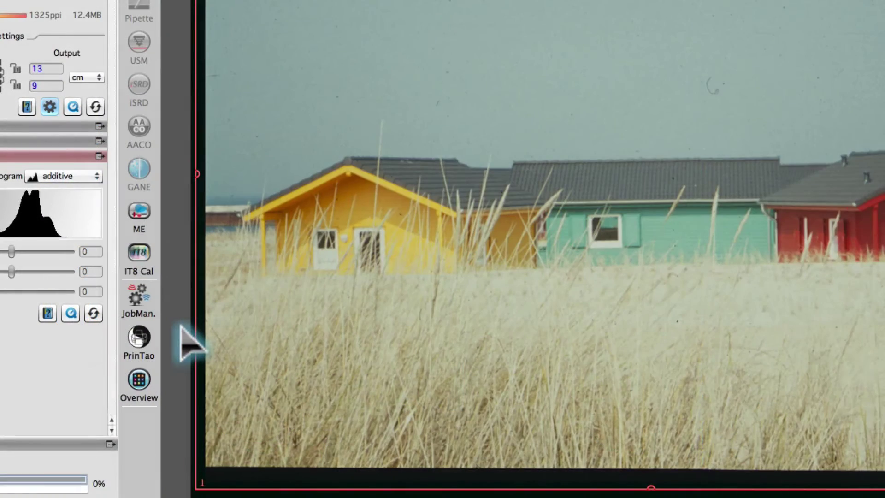
In the Overview, deselect slides 7, 10 and 11 and add the rest to the job list.
{"action": "left_click", "coordinate": [140, 383]}
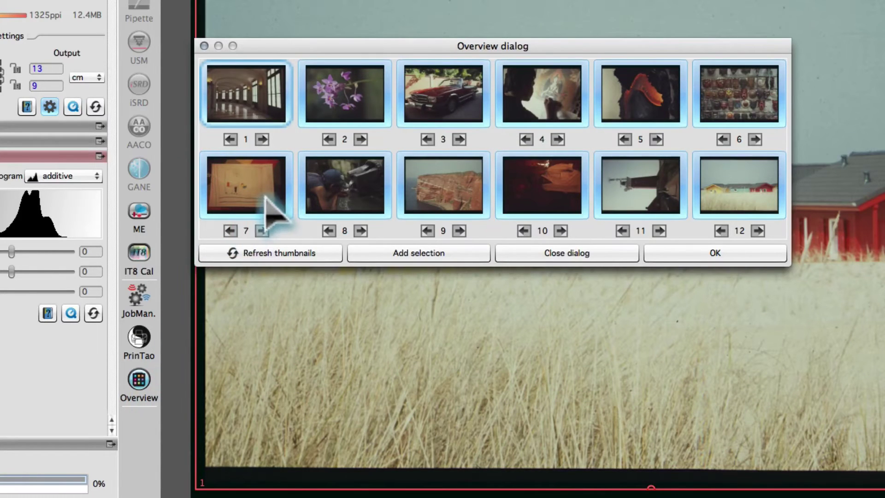
{"action": "left_click", "coordinate": [283, 196]}
{"action": "left_click", "coordinate": [533, 198]}
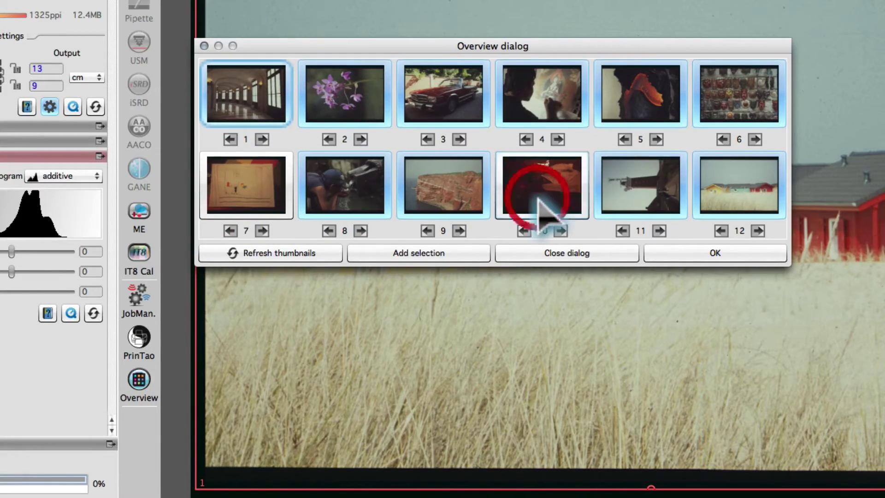
{"action": "left_click", "coordinate": [619, 200]}
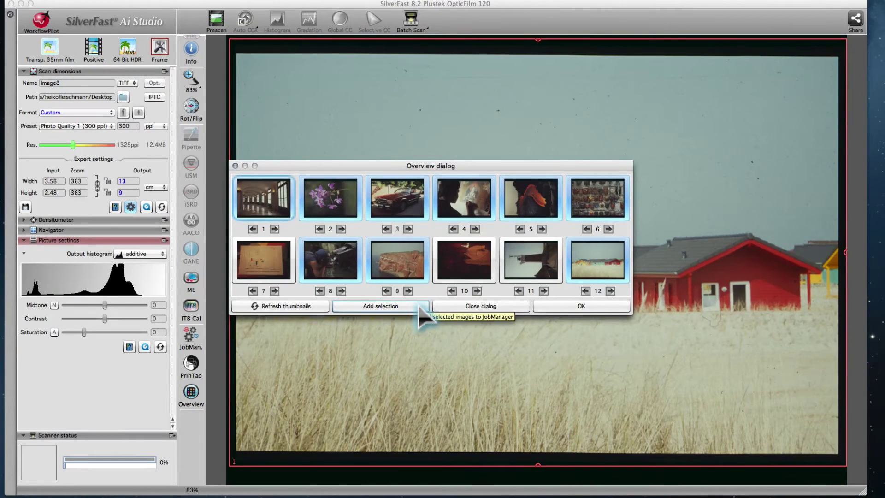
{"action": "left_click", "coordinate": [421, 311]}
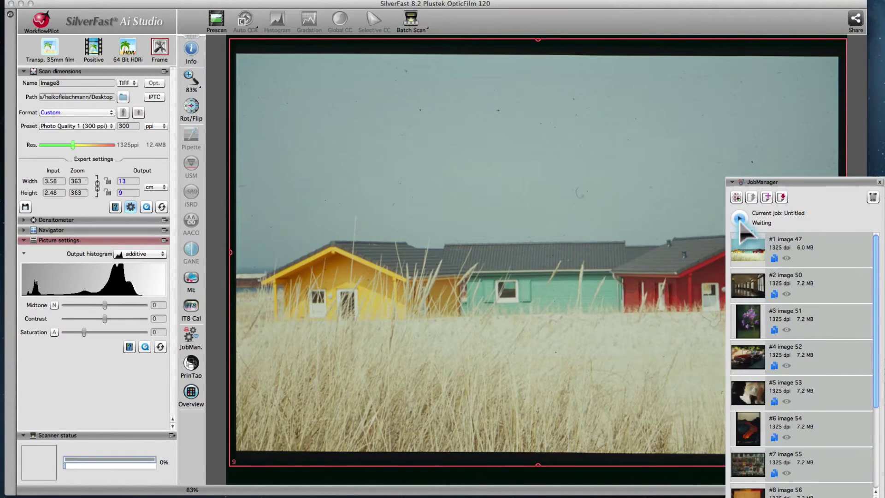
Start the queued JobManager jobs and confirm scanning them to the Desktop.
{"action": "left_click", "coordinate": [739, 218]}
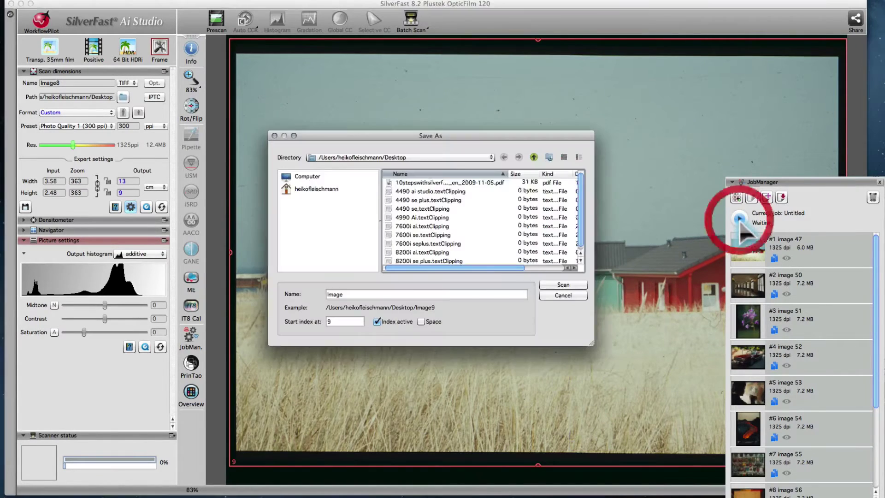
{"action": "left_click", "coordinate": [562, 285]}
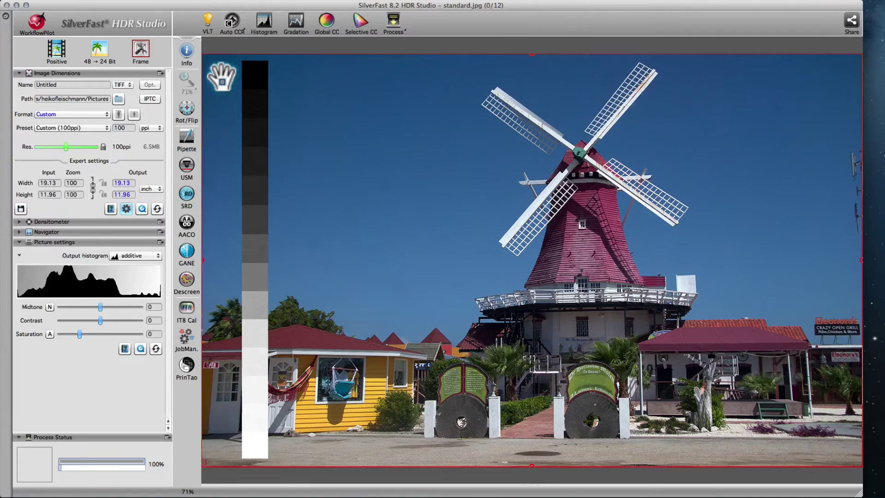
Drag the test-folder HDRi thumbnails from the light table onto JobMan.
{"action": "left_click", "coordinate": [208, 24]}
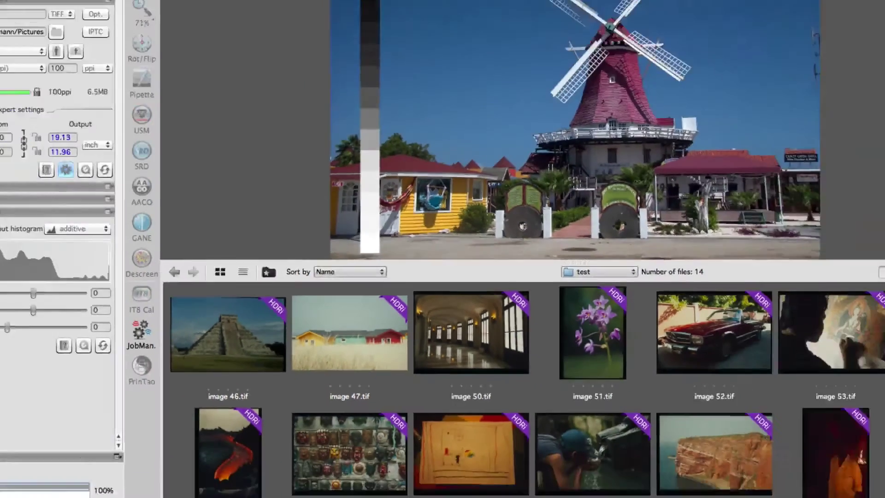
{"action": "scroll", "coordinate": [242, 439], "scroll_direction": "down", "scroll_amount": 2}
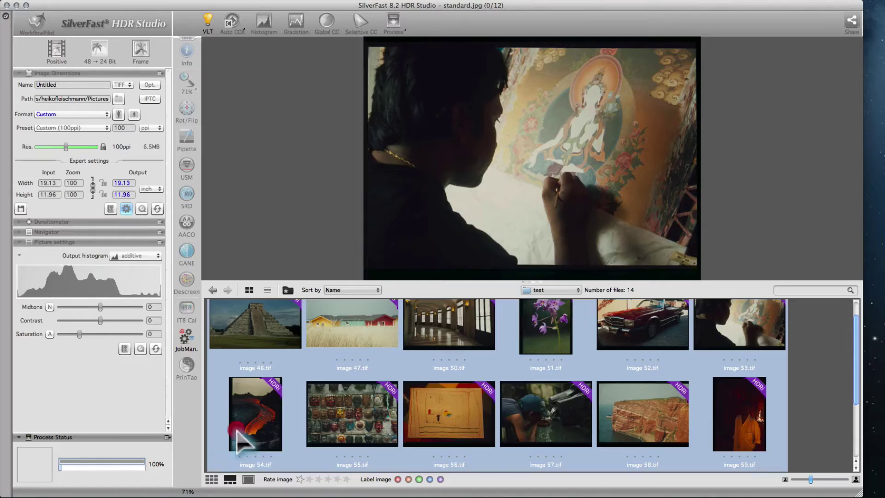
{"action": "left_click_drag", "start_coordinate": [242, 439], "coordinate": [187, 339]}
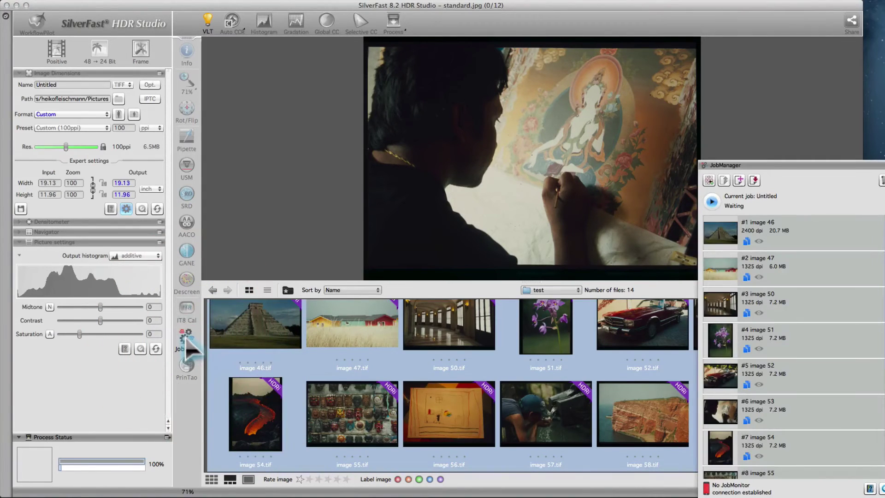
Load job #1, the pyramid image 46, into the preview.
{"action": "double_click", "coordinate": [831, 229]}
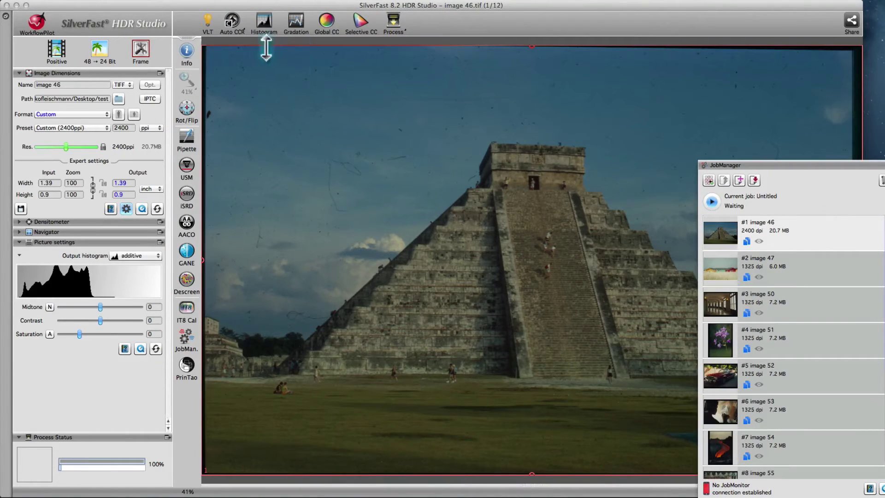
Apply Auto CCR colour correction to the pyramid image 46.
{"action": "left_click", "coordinate": [231, 36]}
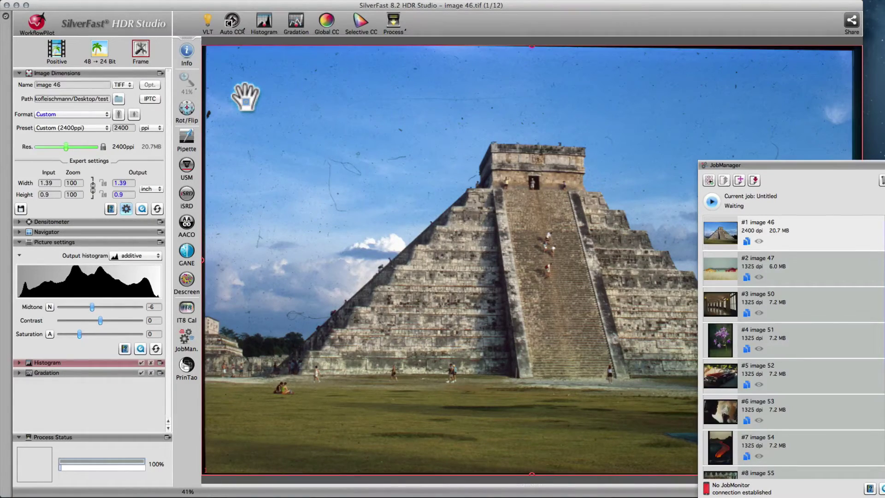
Enable iSRD on image 46, inspecting the sky in 1:1 preview with Original and Mark views.
{"action": "left_click", "coordinate": [187, 196]}
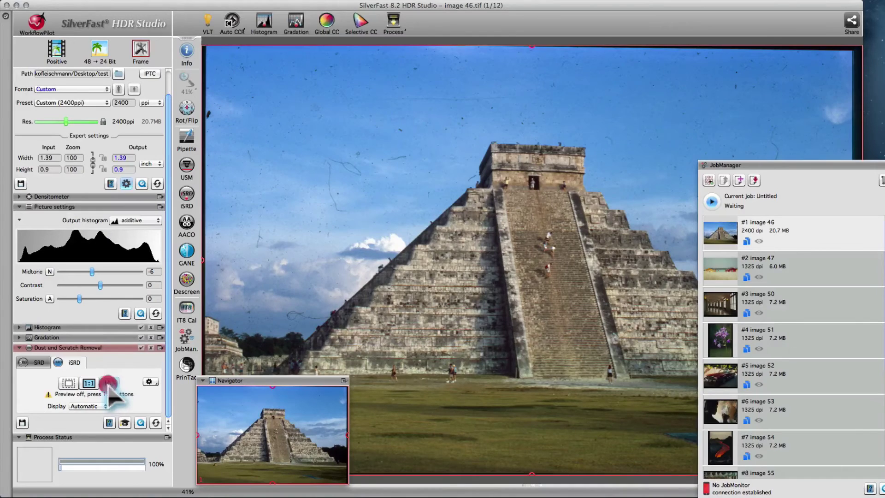
{"action": "left_click", "coordinate": [110, 384]}
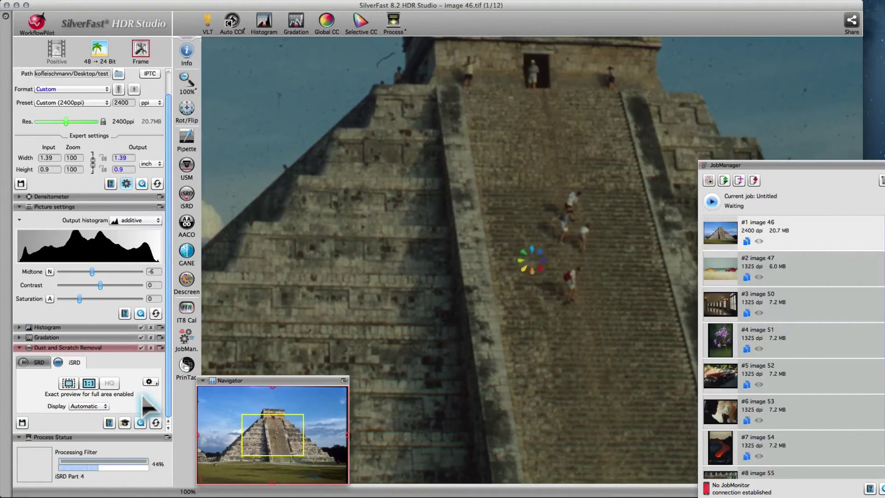
{"action": "left_click_drag", "start_coordinate": [256, 415], "coordinate": [228, 400]}
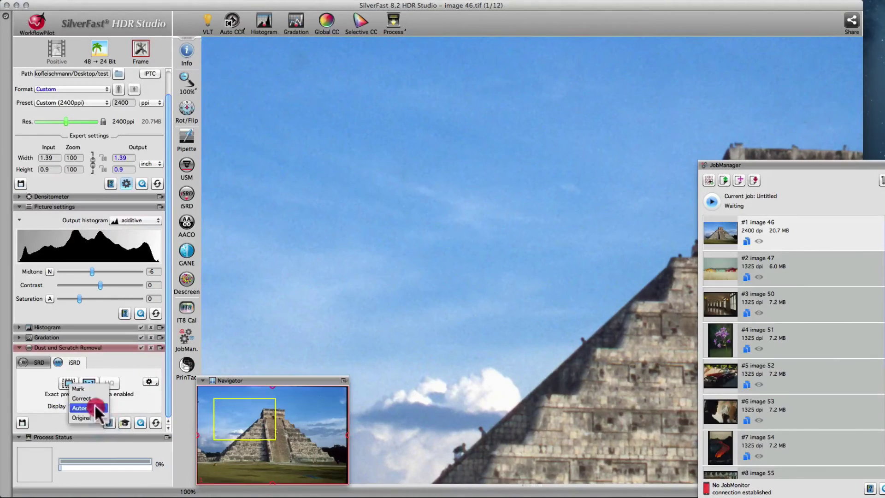
{"action": "left_click", "coordinate": [95, 408]}
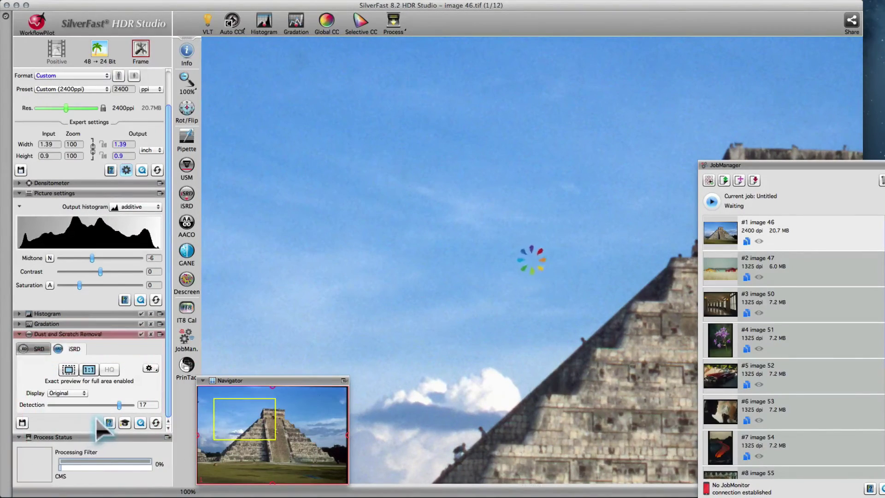
{"action": "left_click", "coordinate": [76, 393]}
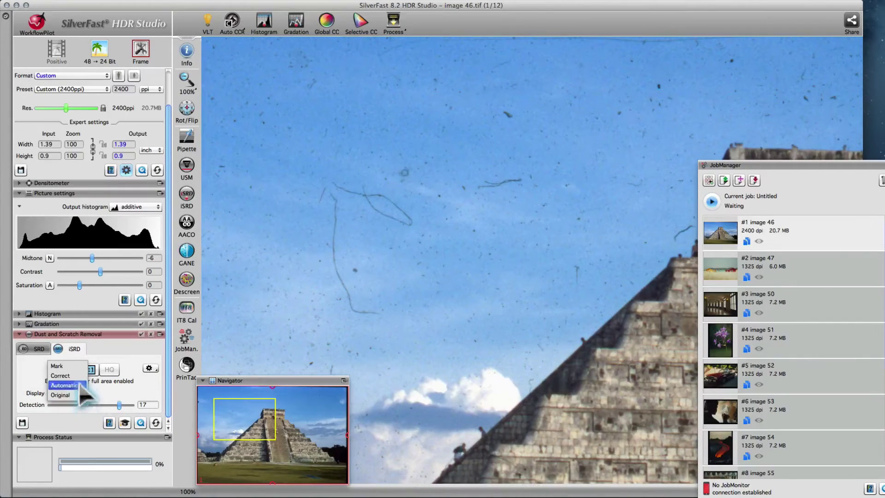
{"action": "left_click", "coordinate": [69, 365]}
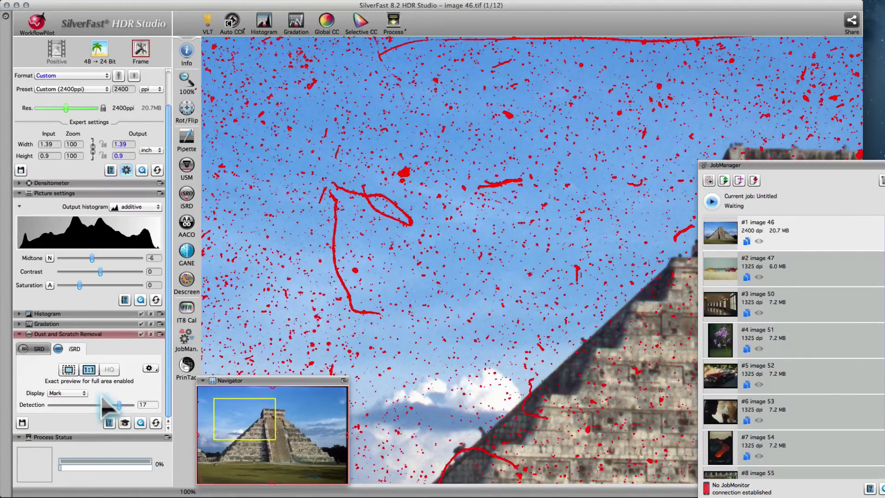
{"action": "left_click", "coordinate": [78, 393]}
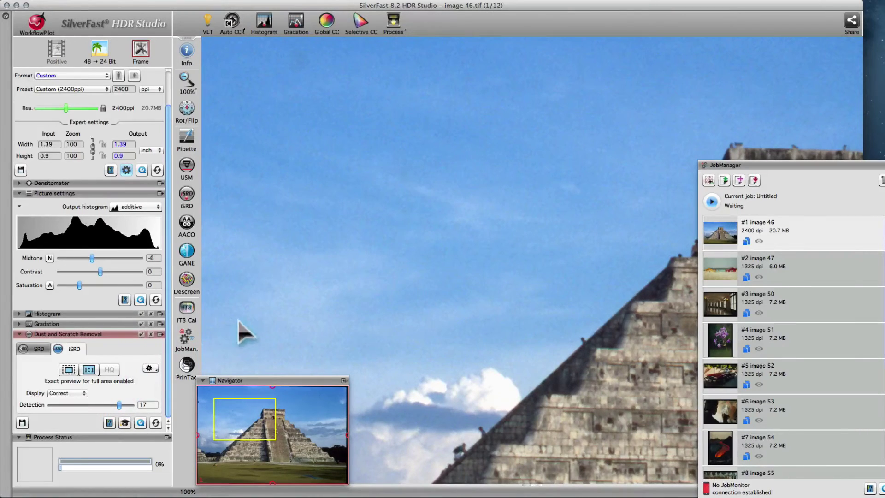
{"action": "key", "text": "shift+super"}
{"action": "left_click", "coordinate": [270, 307], "text": "shift+super"}
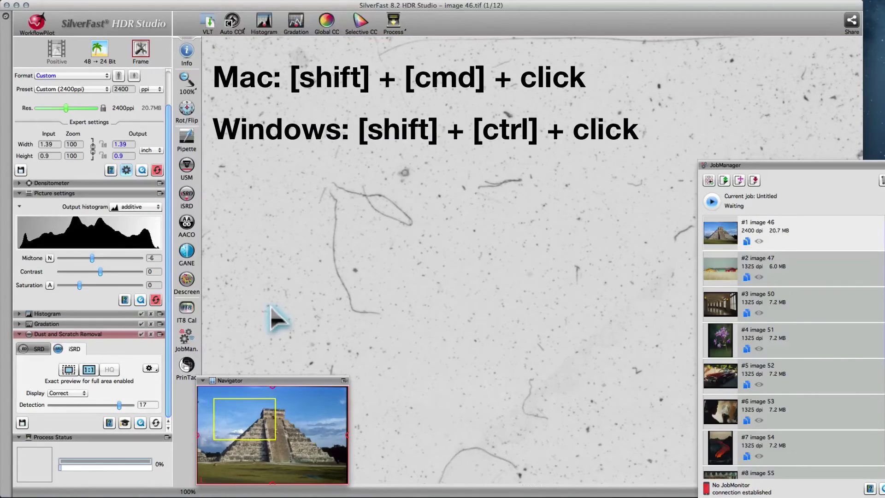
{"action": "left_click", "coordinate": [271, 309], "text": "shift+super"}
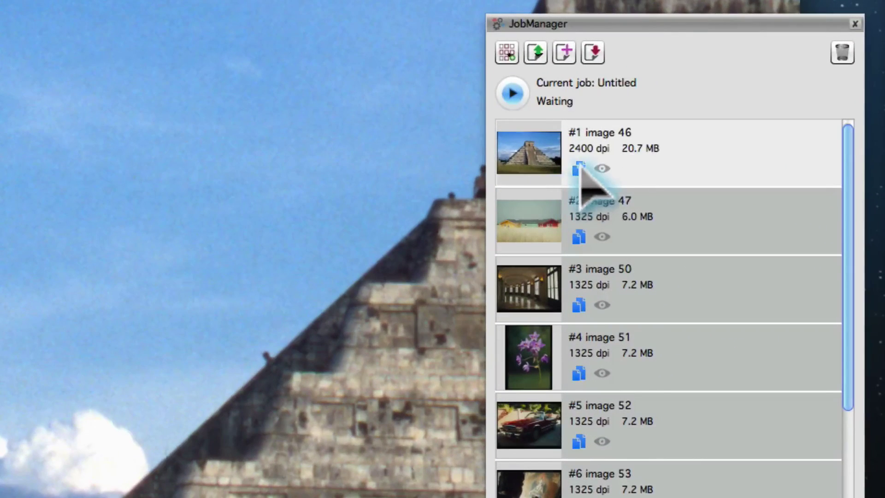
Extract image 46's dust removal, gradation and histogram settings and apply them to all jobs.
{"action": "left_click", "coordinate": [579, 168]}
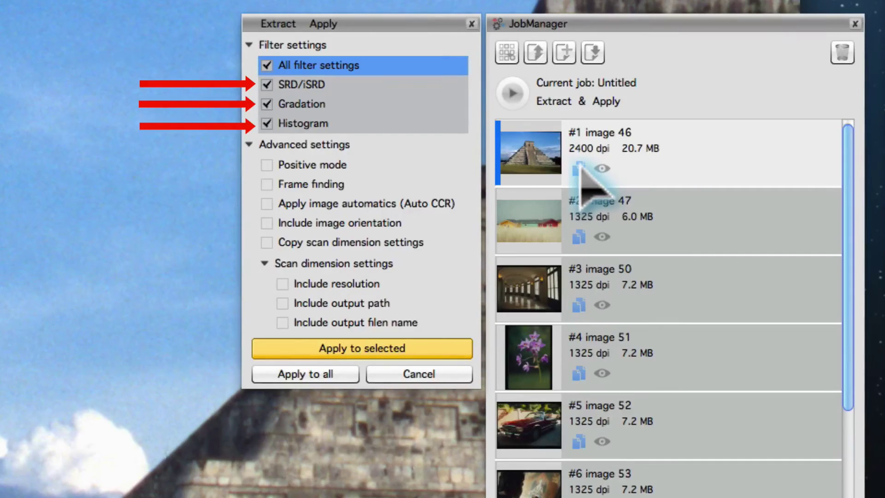
{"action": "left_click", "coordinate": [336, 375]}
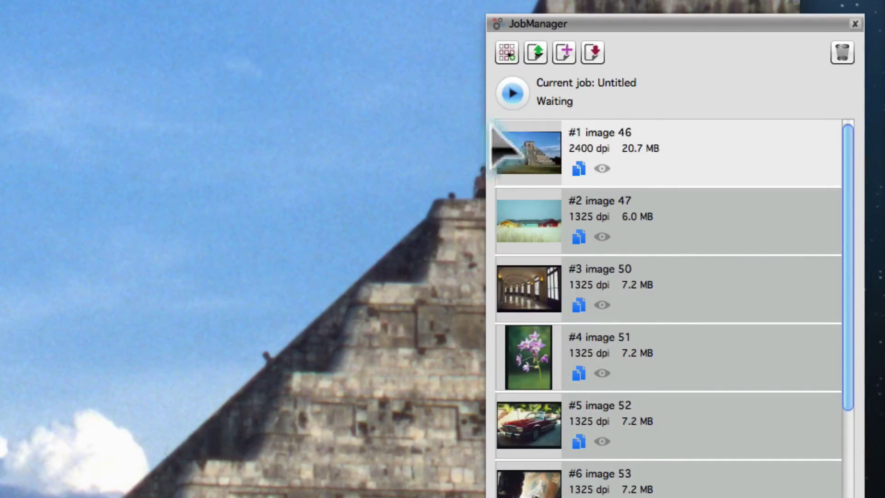
Start the JobManager batch run and confirm the output folder to process all queued images to tif.
{"action": "left_click", "coordinate": [512, 93]}
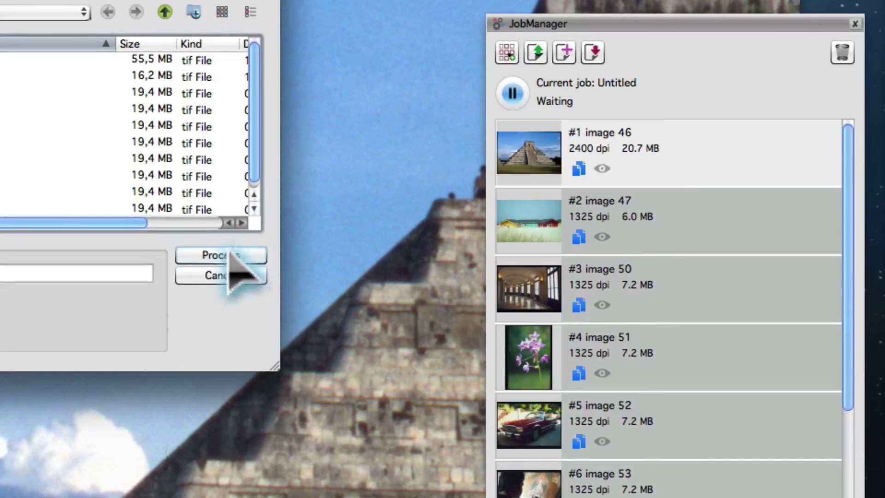
{"action": "left_click", "coordinate": [218, 255]}
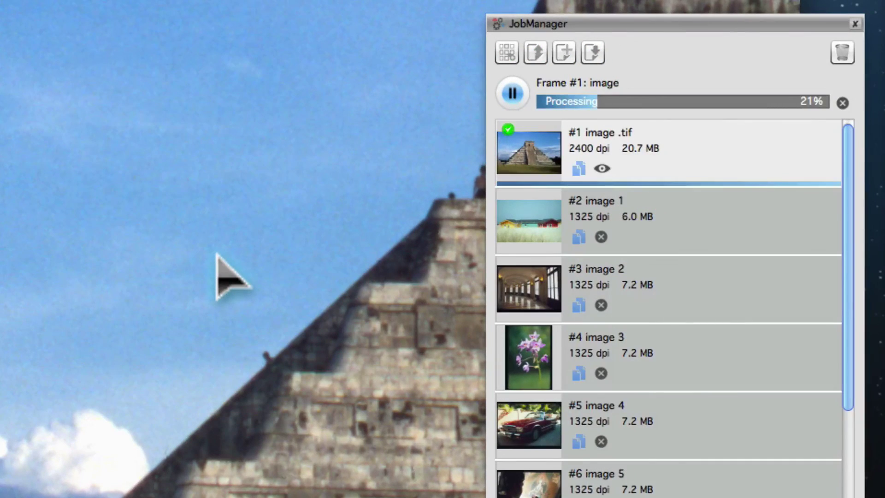